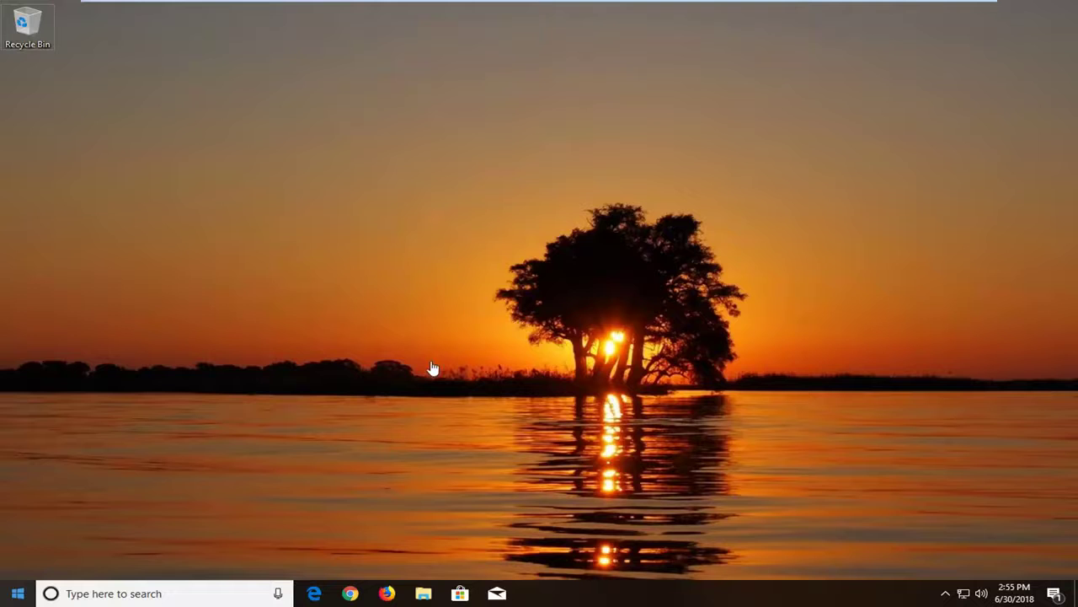
Run the wsreset command to reset the store cache, and close the Microsoft Store window it opens
left_click(10, 596)
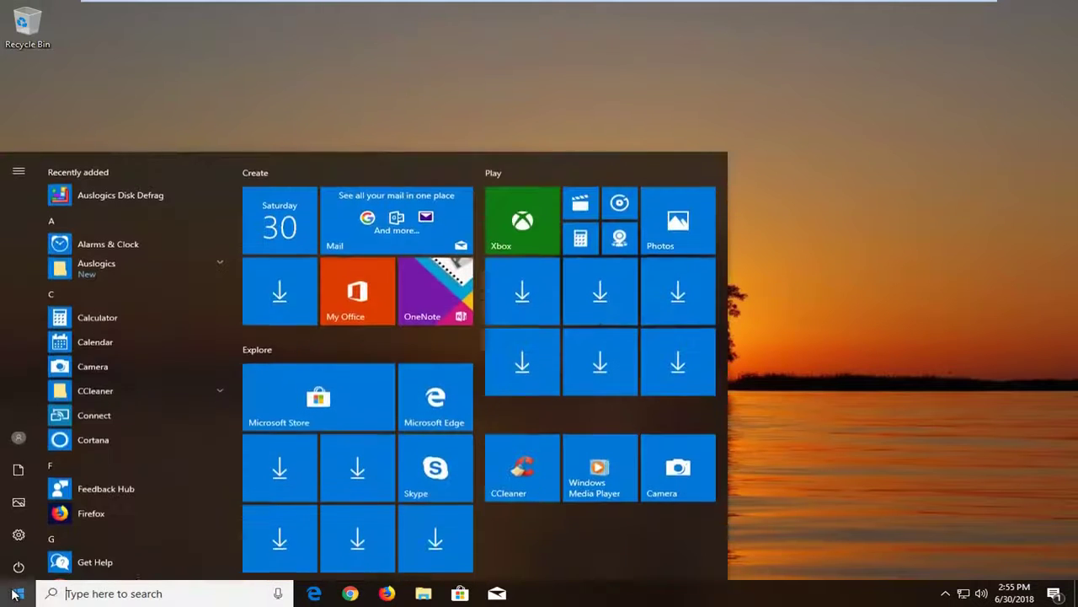
type("wsreset")
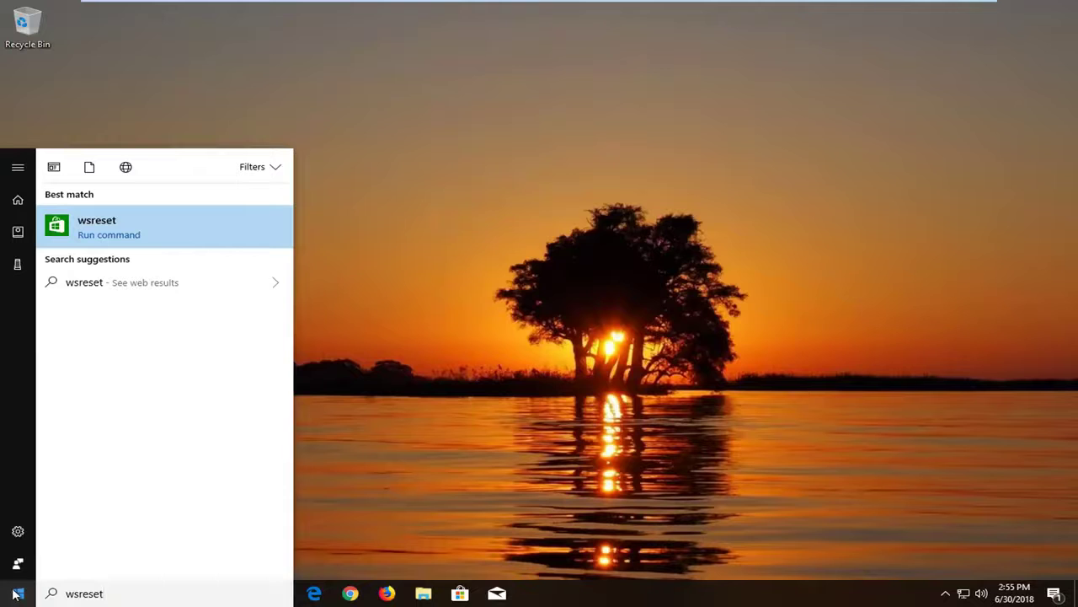
right_click(112, 234)
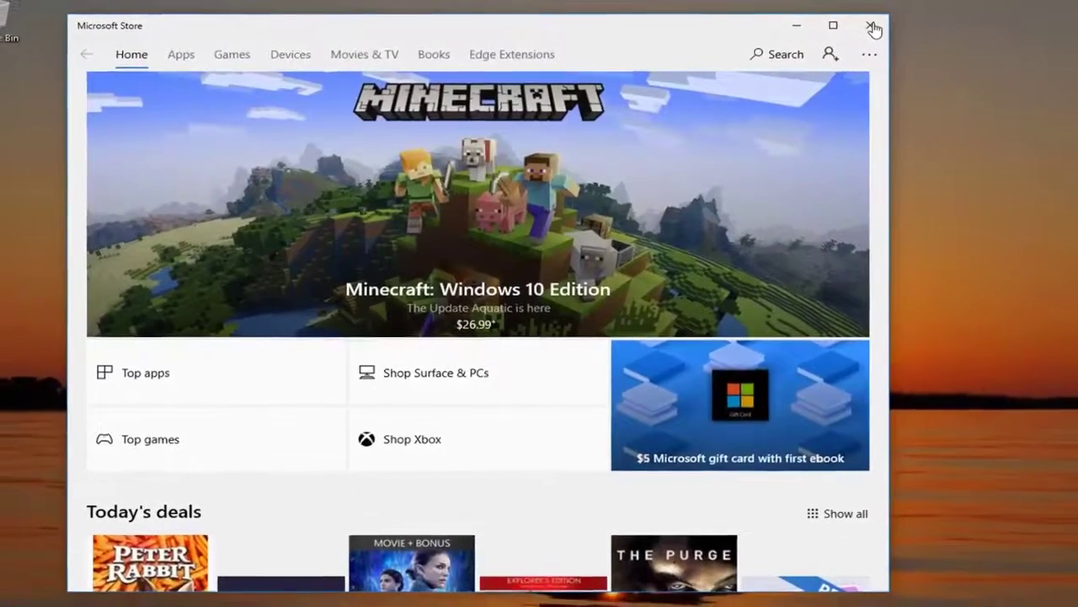
left_click(871, 29)
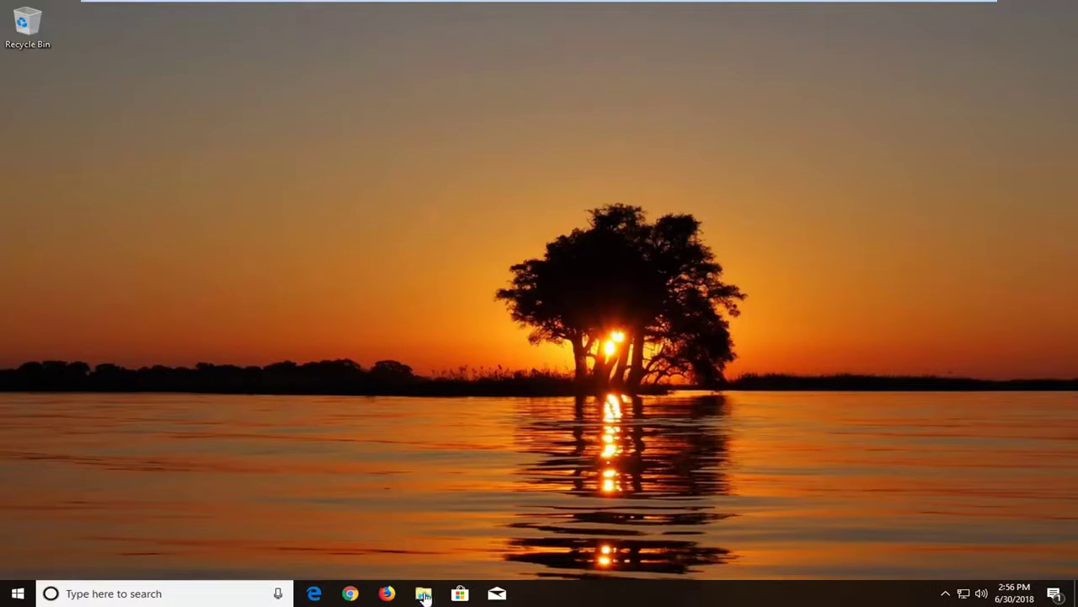
Open File Explorer and go to the user account's profile folder inside Users on Local Disk (C:)
left_click(423, 595)
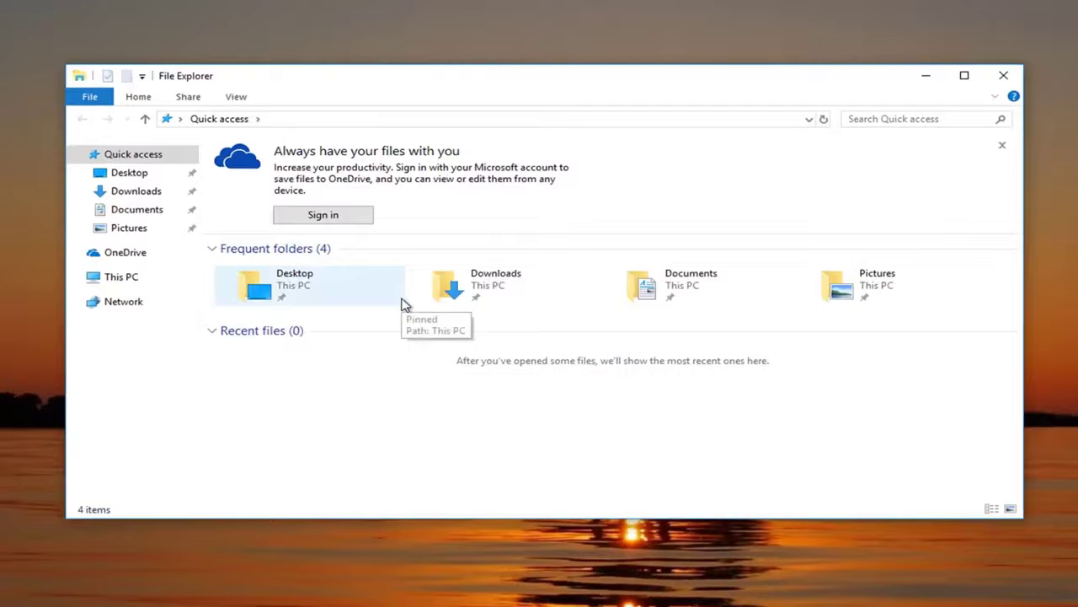
left_click(122, 282)
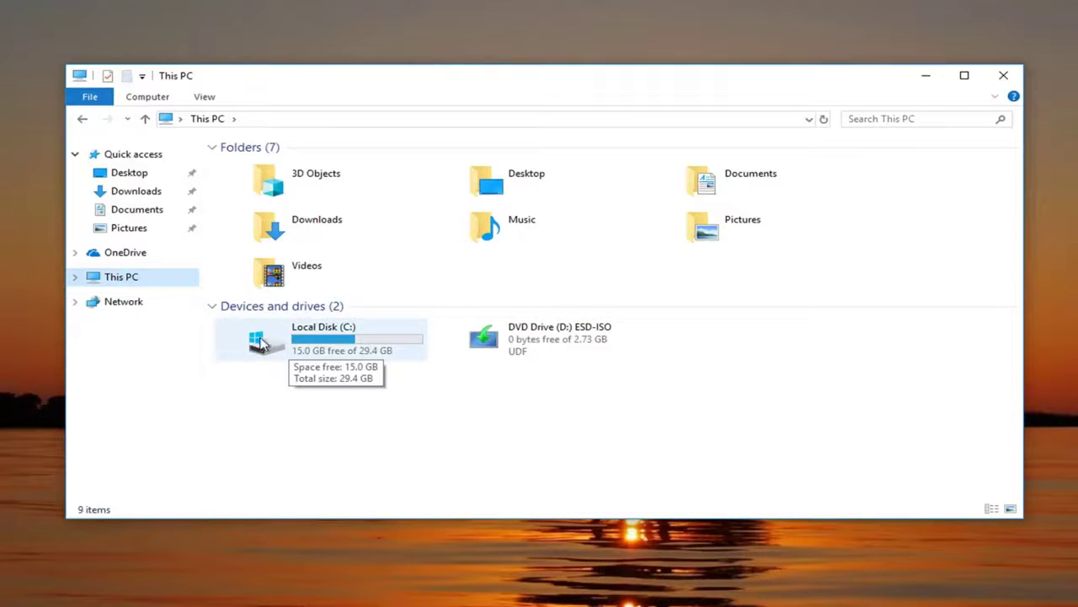
double_click(305, 346)
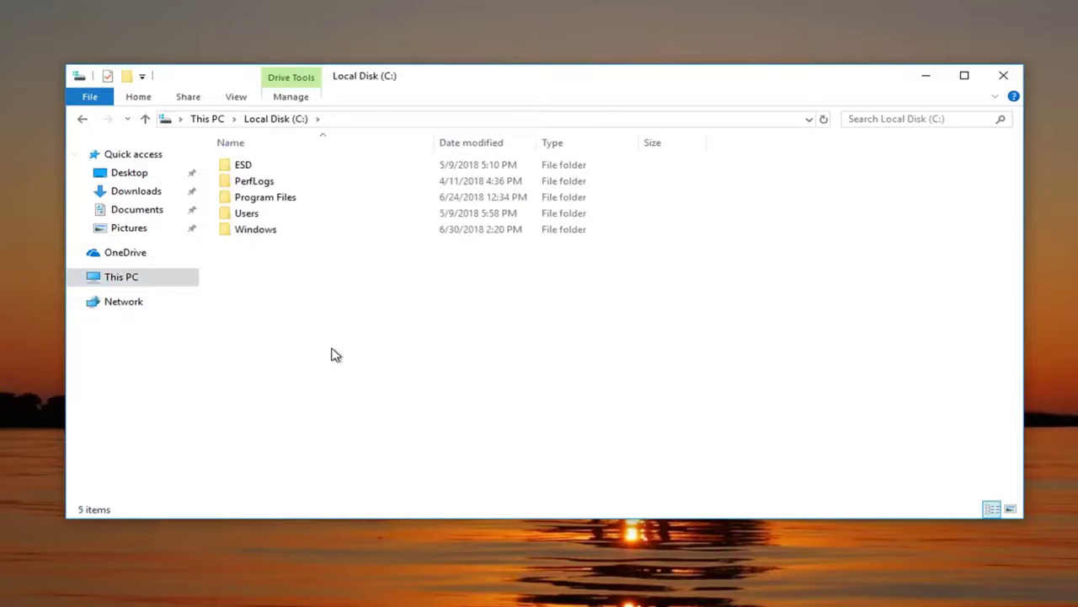
double_click(248, 215)
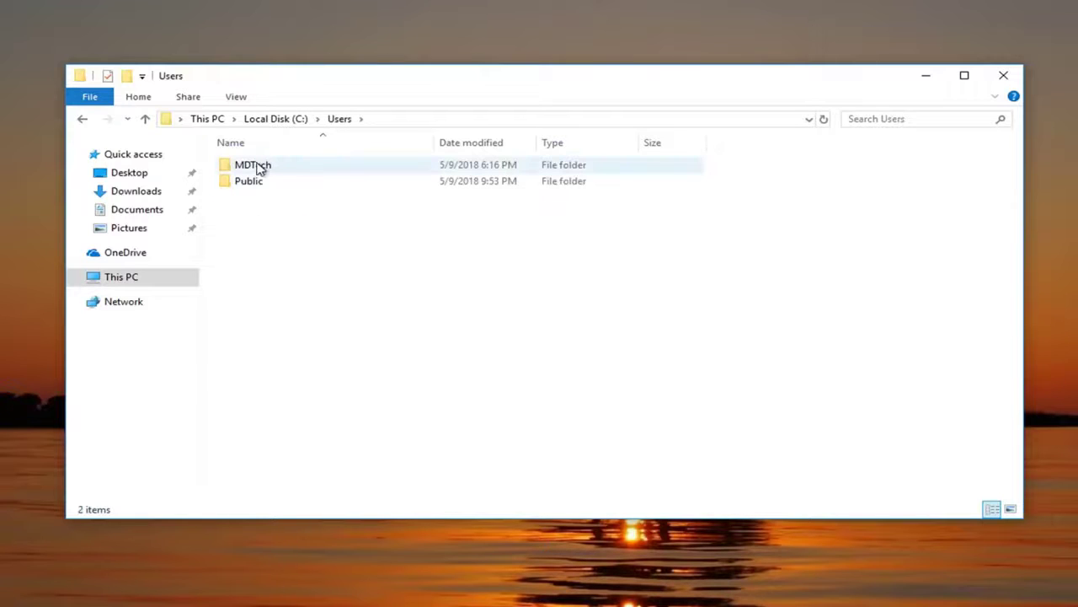
double_click(270, 169)
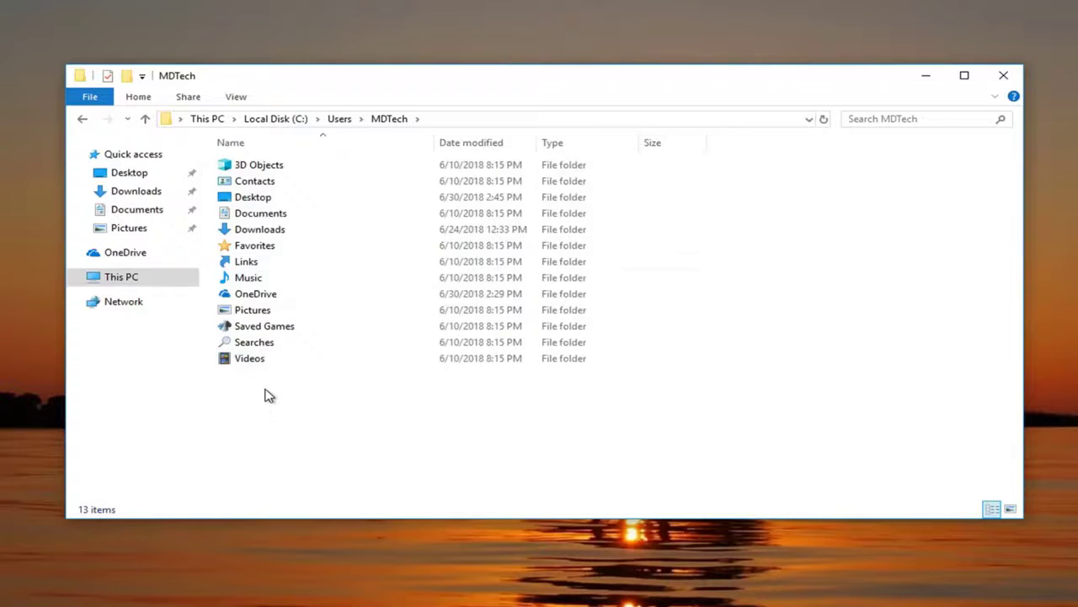
Change the folder options to show hidden files, folders, and drives, and apply the setting
left_click(237, 98)
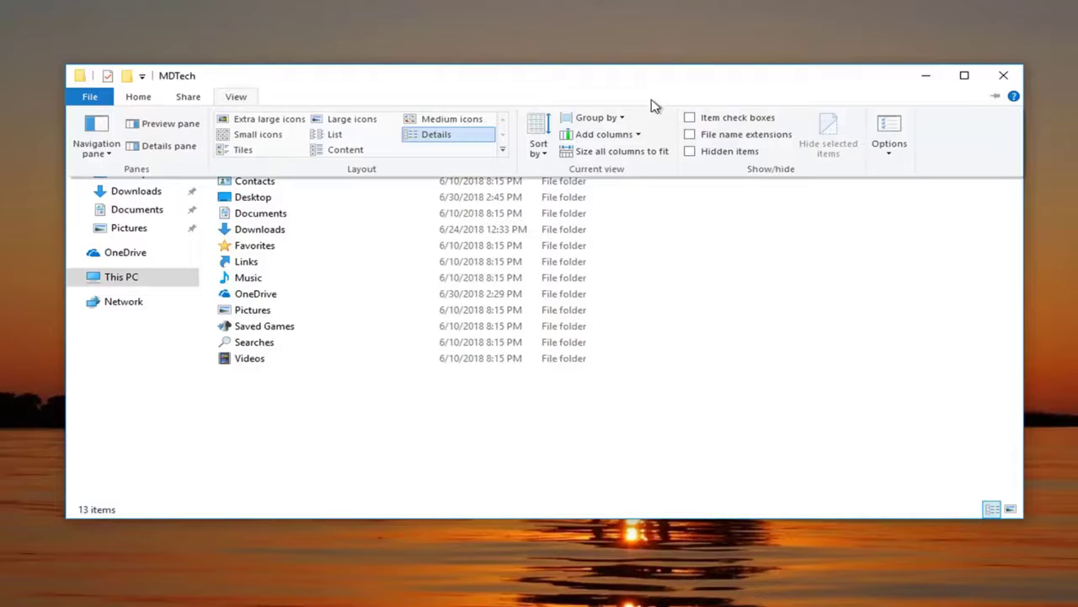
left_click(889, 134)
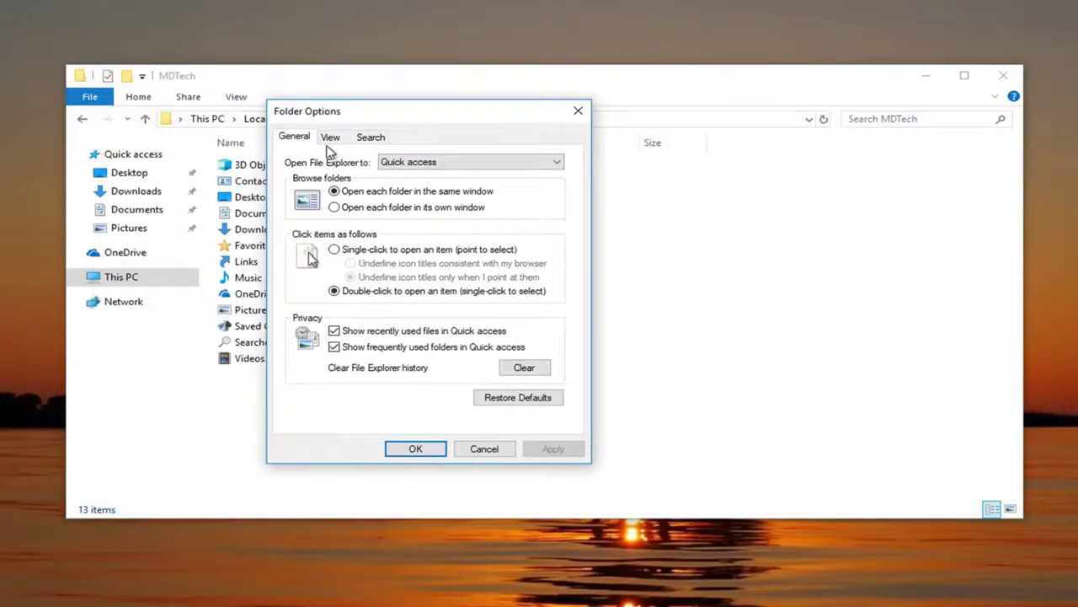
left_click(331, 139)
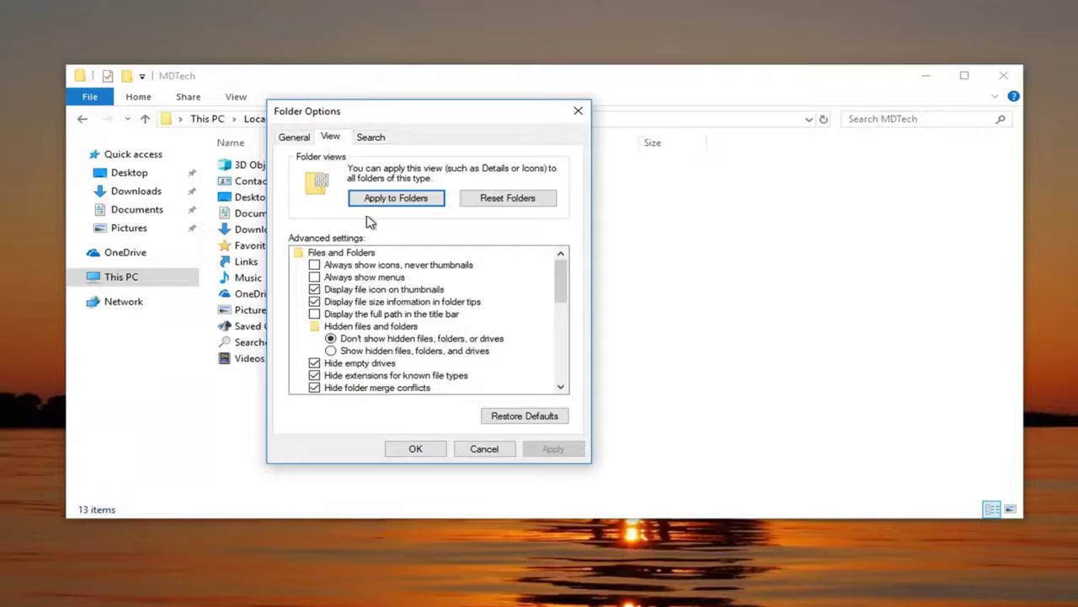
left_click(334, 351)
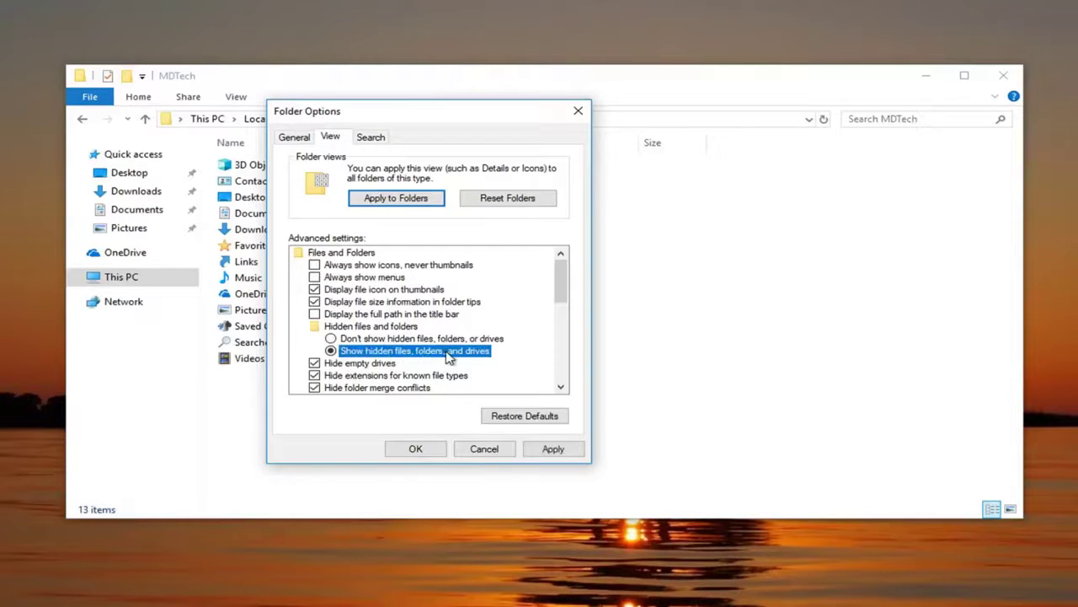
left_click(552, 450)
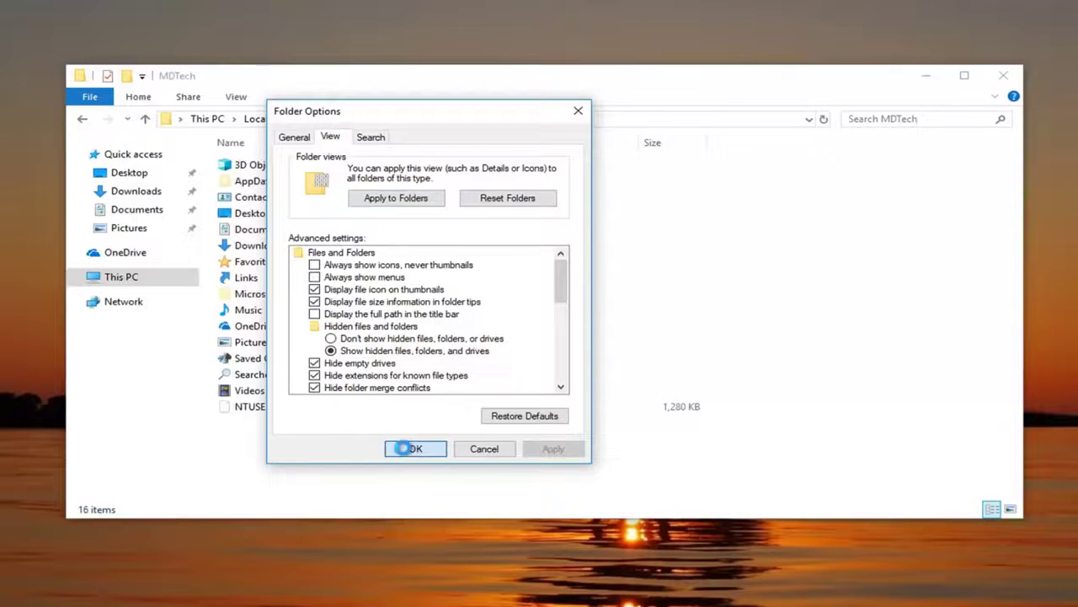
left_click(414, 448)
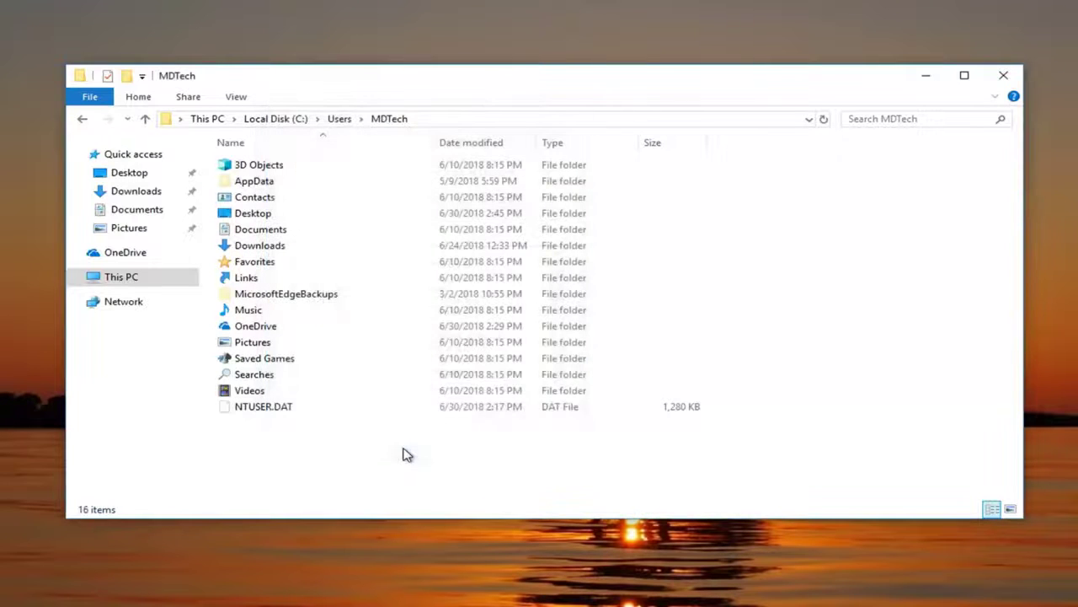
Open the Packages folder under AppData\Local in the user profile
left_click(253, 185)
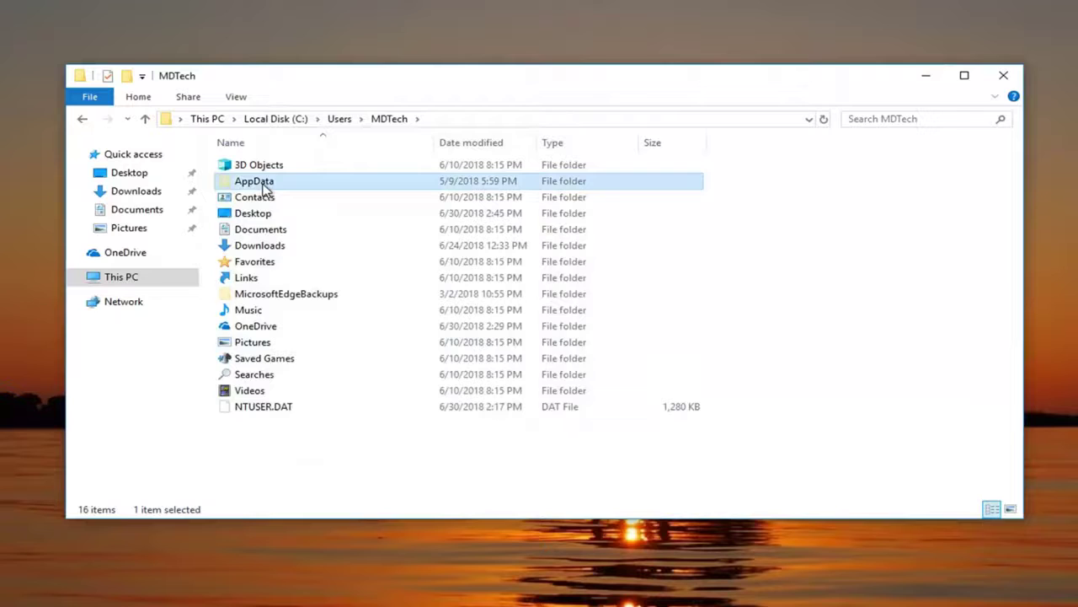
double_click(263, 187)
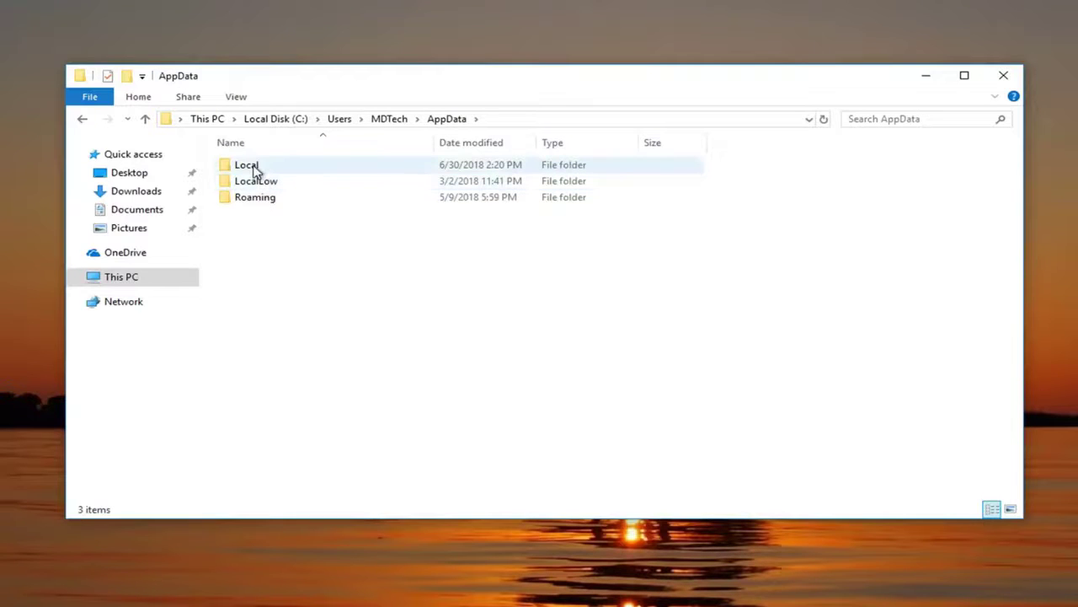
double_click(255, 171)
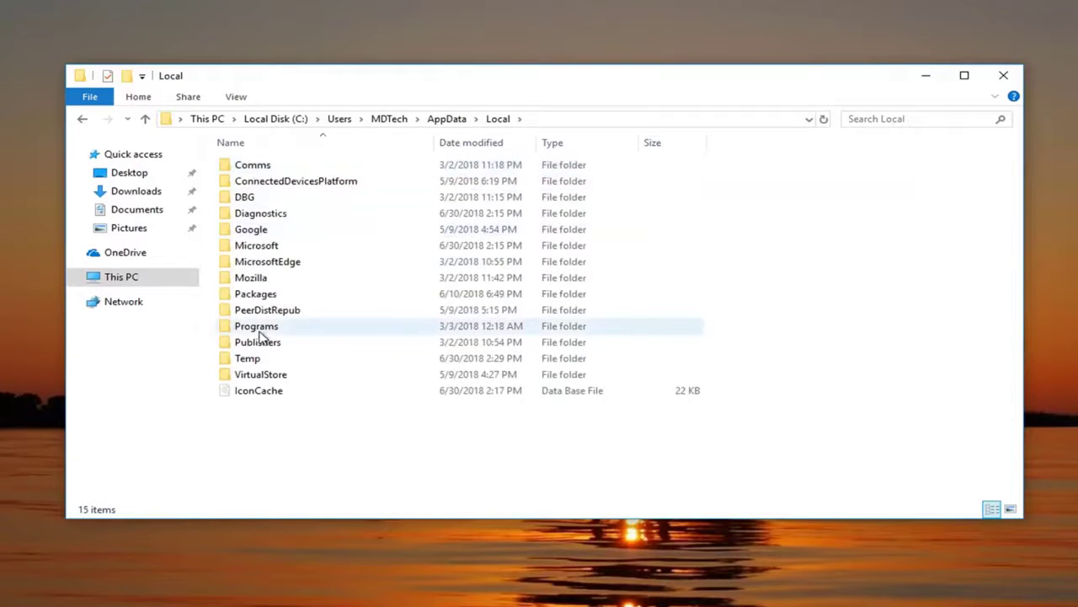
left_click(251, 299)
double_click(251, 299)
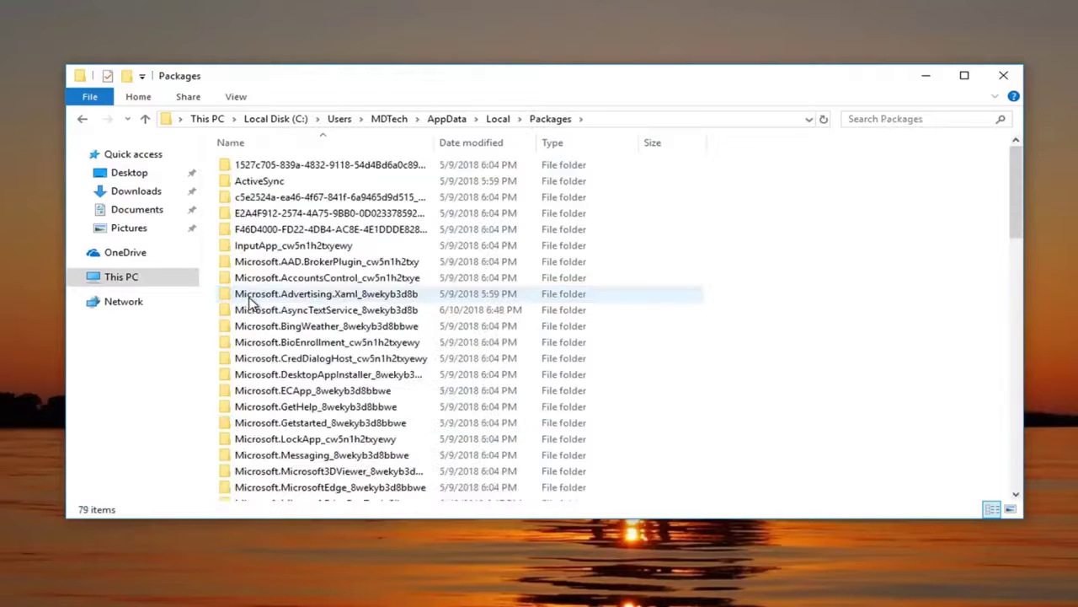
Widen the Name column to read full folder names, and open the LocalState folder inside Microsoft.WindowsStore_8wekyb3d8bbwe
left_click(286, 329)
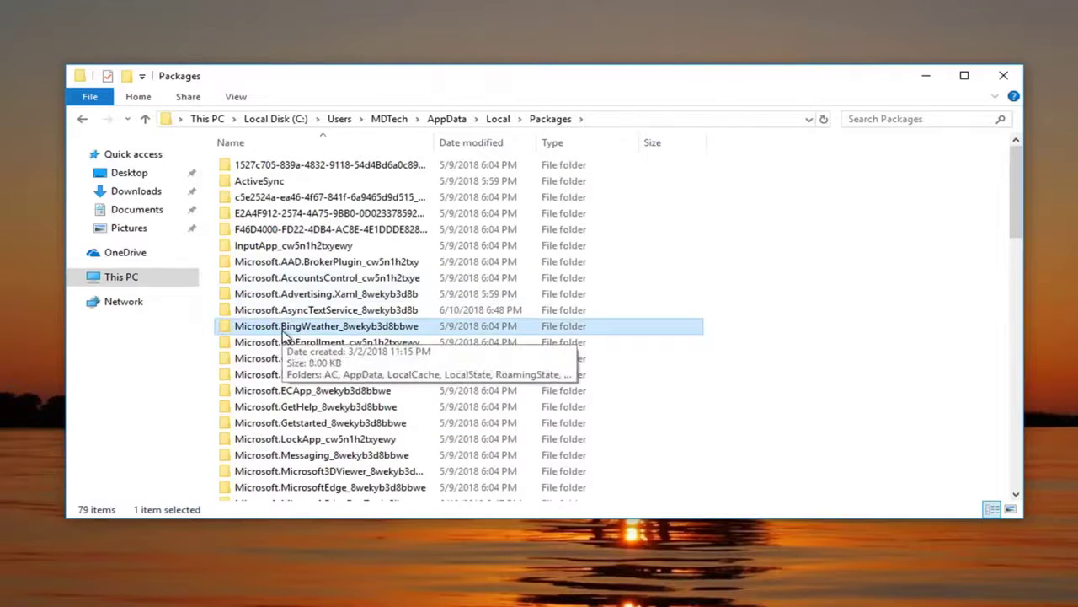
key("Down")
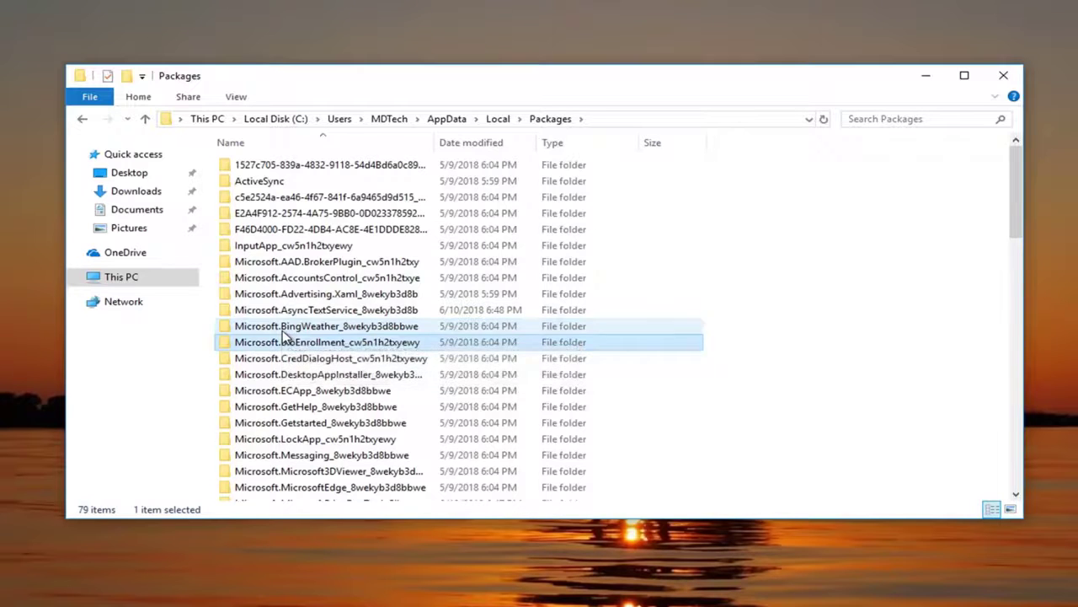
key("Down")
key("Down")
key("Down")
key("Down")
key("Down")
key("Down")
key("Down")
key("Down")
key("Down")
key("Down")
key("Down")
key("Down")
key("Down")
key("Down")
key("Down")
key("Down")
key("Down")
key("Down")
key("Down")
key("Down")
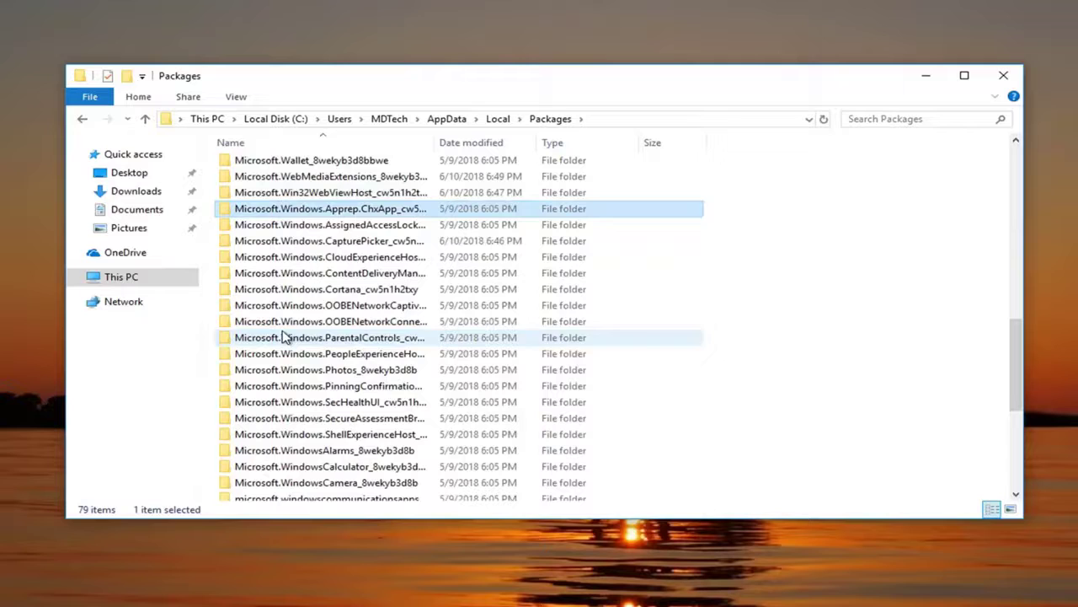
left_click(349, 305)
scroll(346, 326, "down", 1)
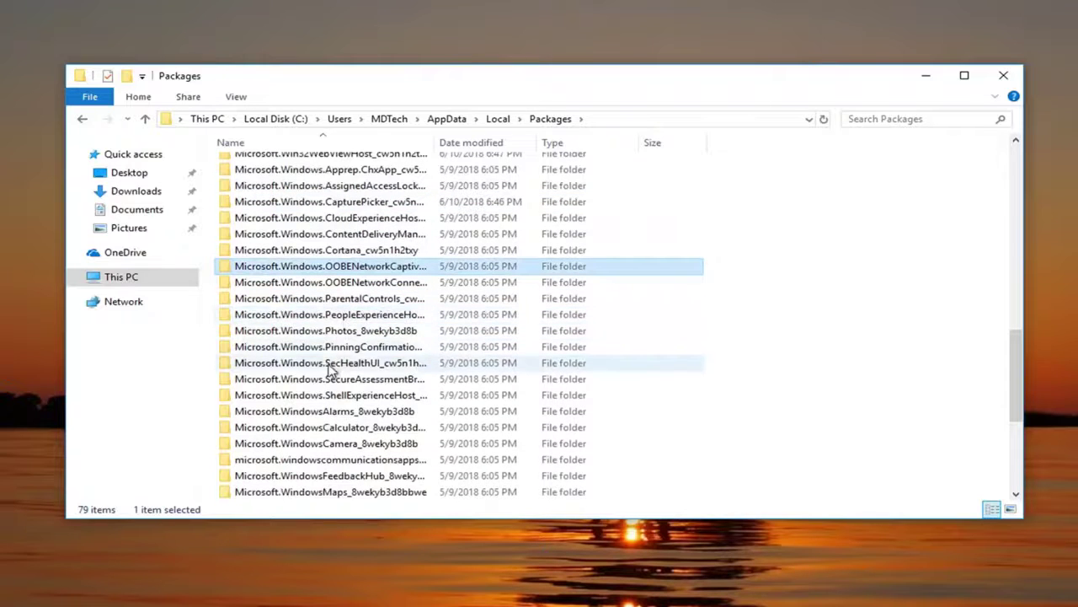
scroll(330, 368, "down", 3)
left_click(325, 367)
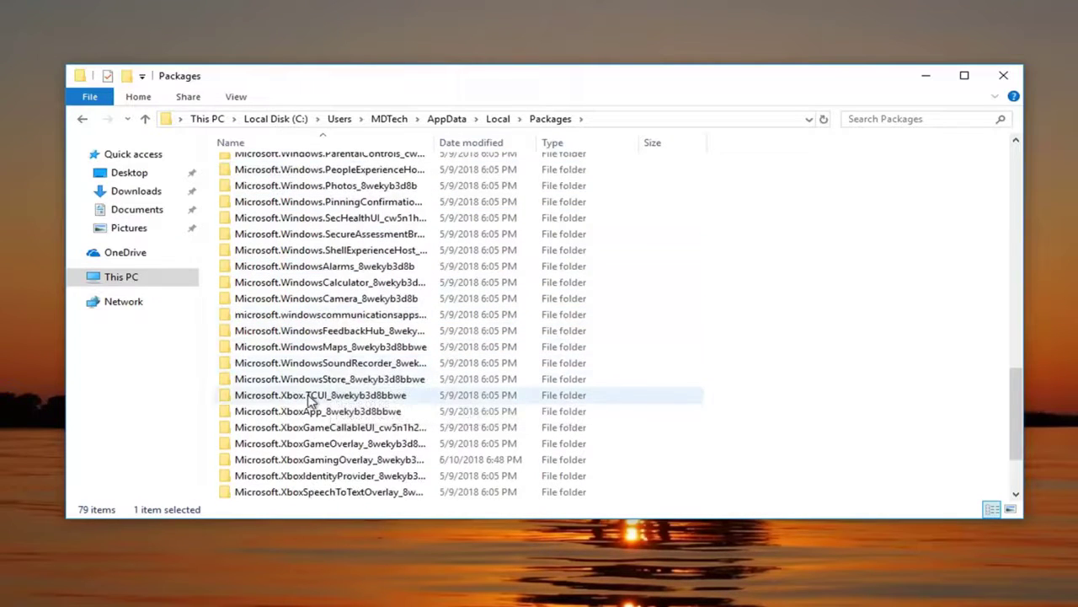
mouse_move(308, 384)
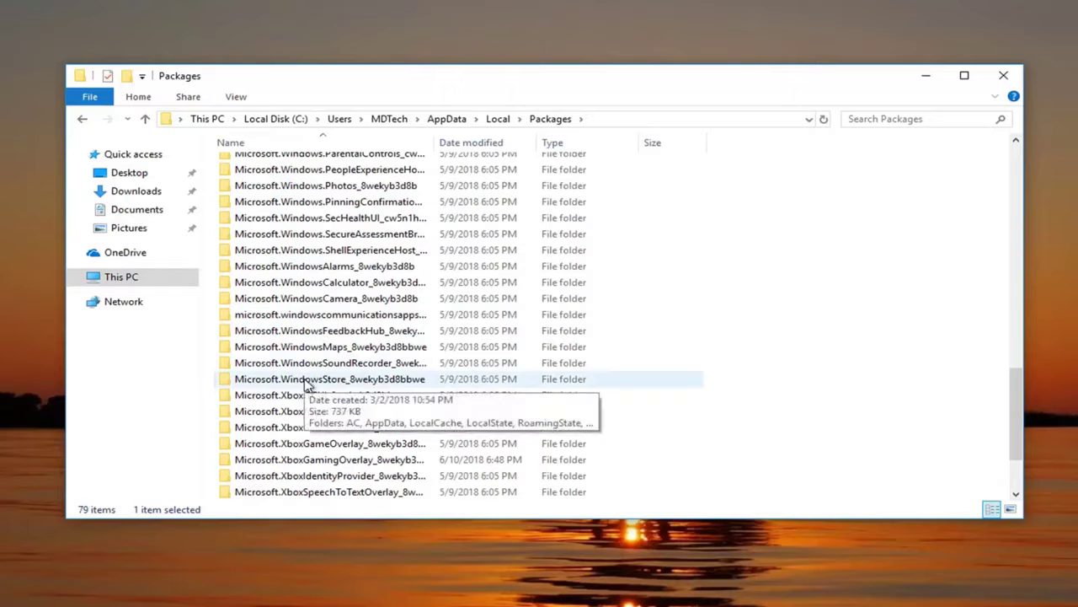
left_click_drag(435, 139, 547, 142)
scroll(337, 332, "up", 2)
scroll(332, 335, "down", 1)
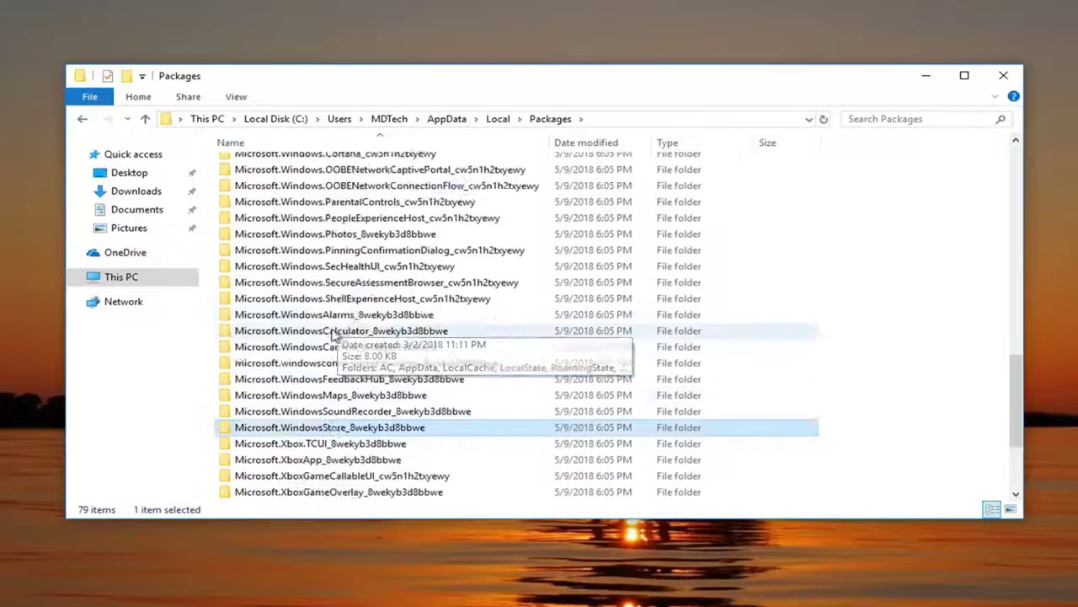
scroll(332, 335, "down", 1)
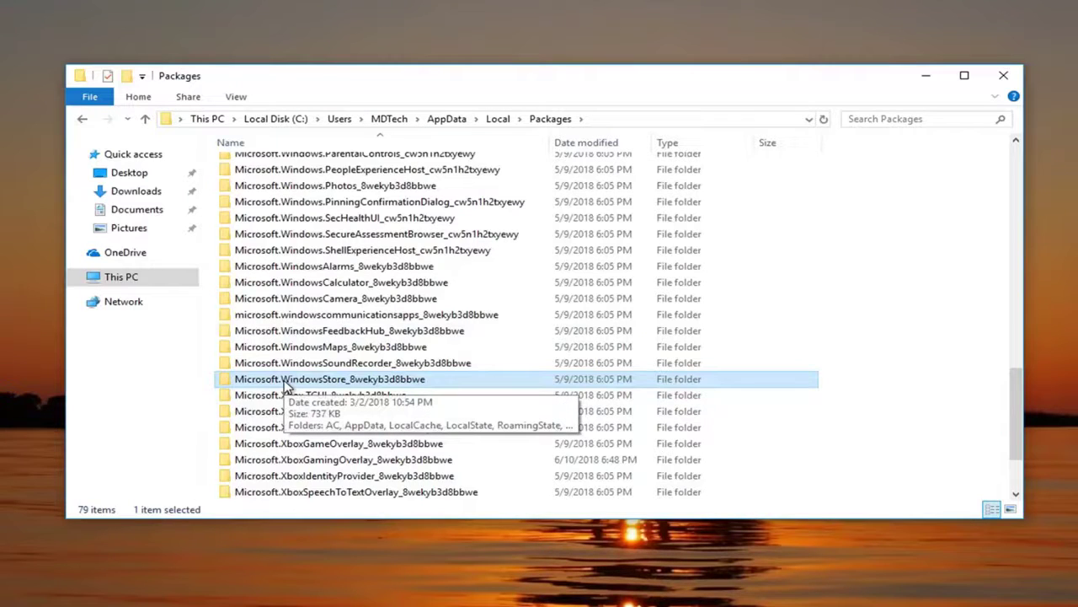
double_click(287, 386)
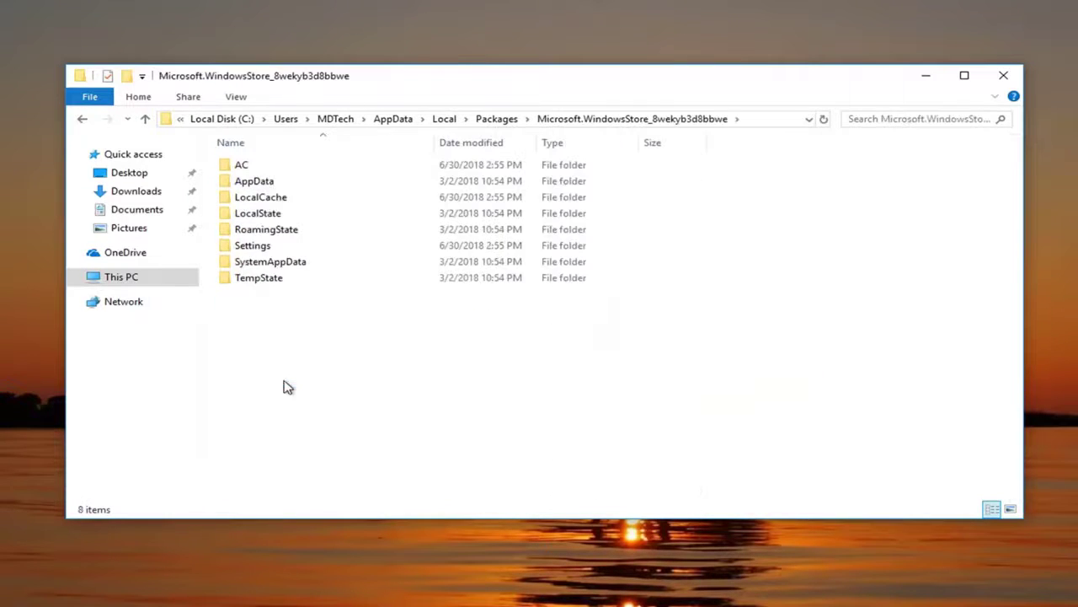
double_click(259, 216)
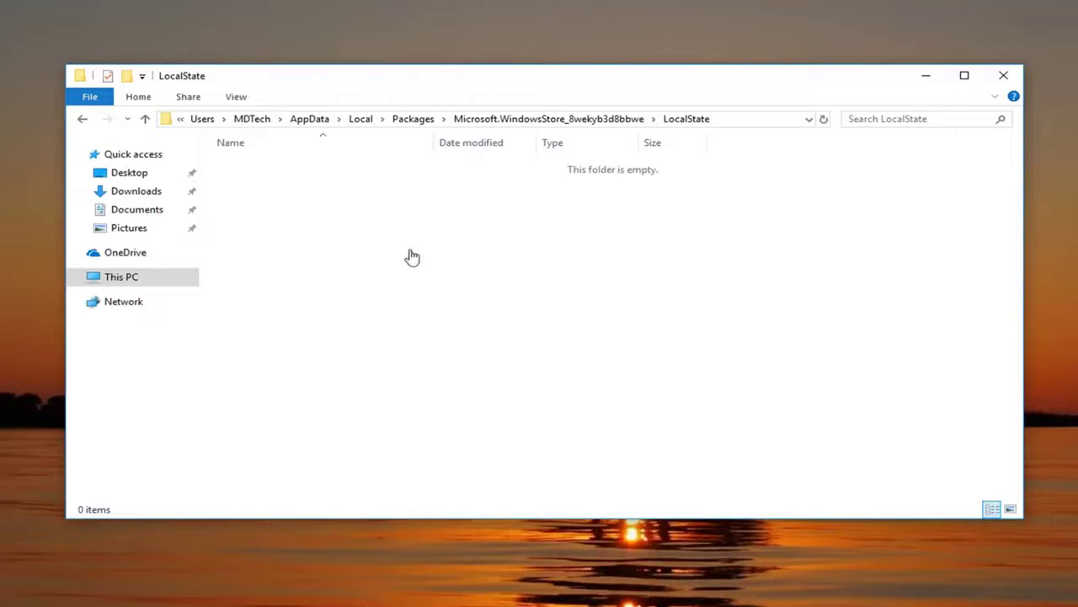
Create a new folder named cache in LocalState and close the File Explorer window
right_click(348, 218)
left_click(347, 209)
right_click(372, 218)
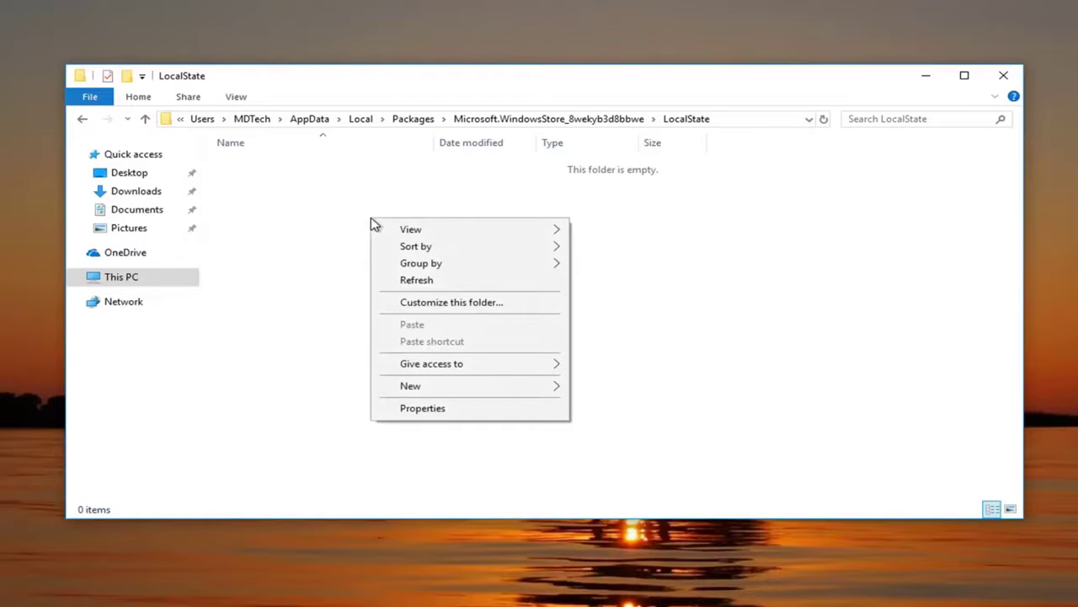
mouse_move(458, 391)
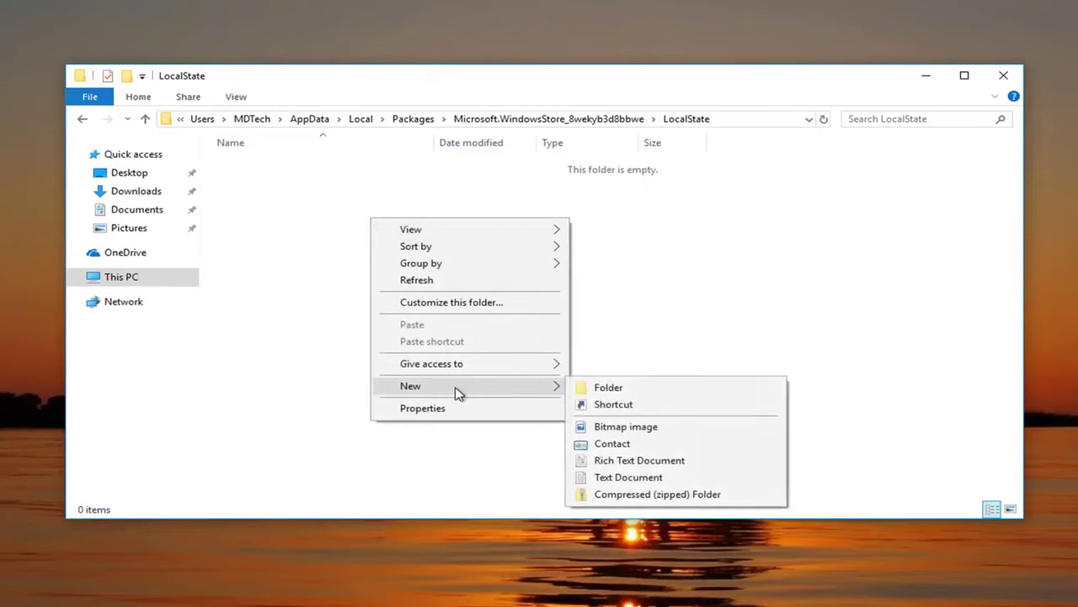
left_click(588, 386)
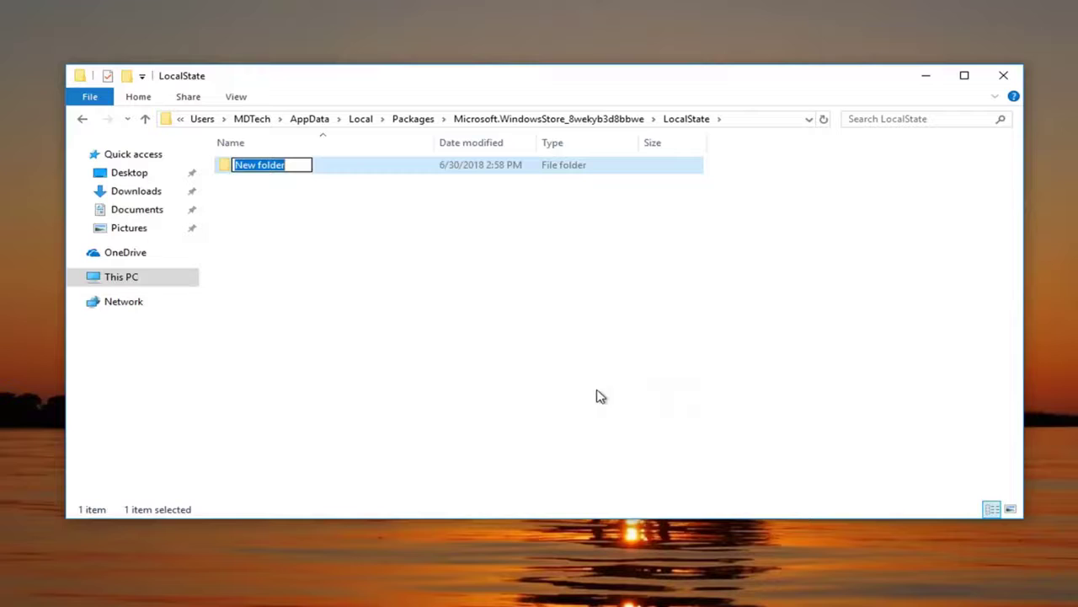
type("cache")
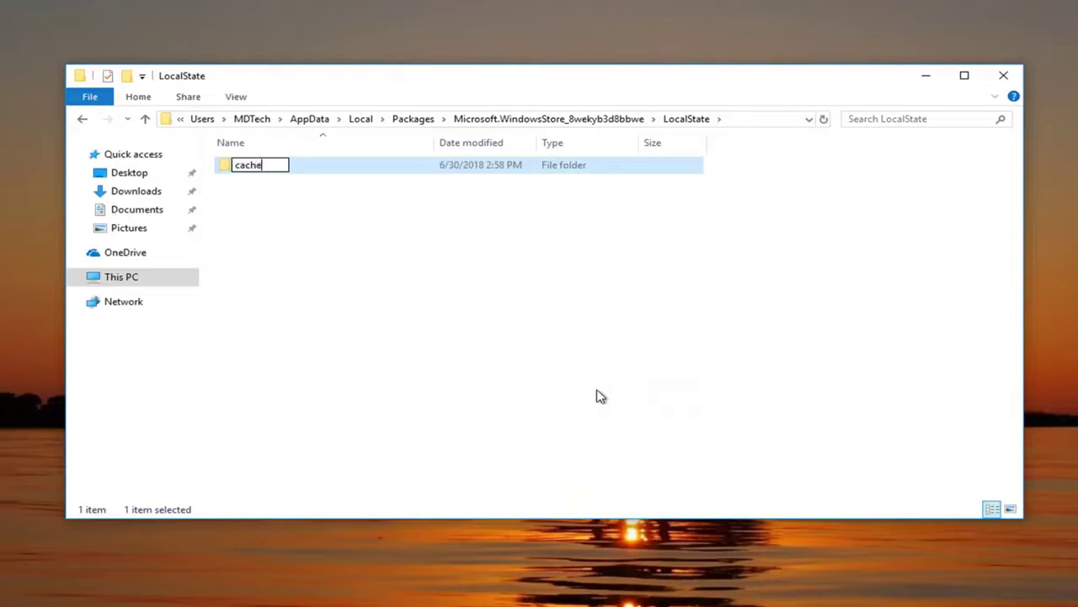
key("Return")
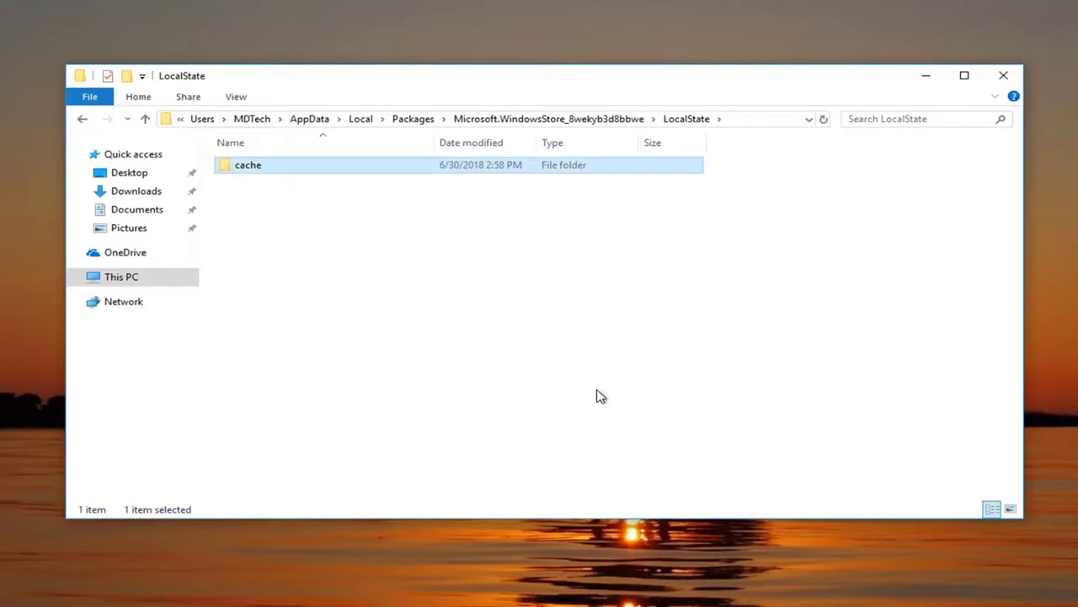
left_click(441, 371)
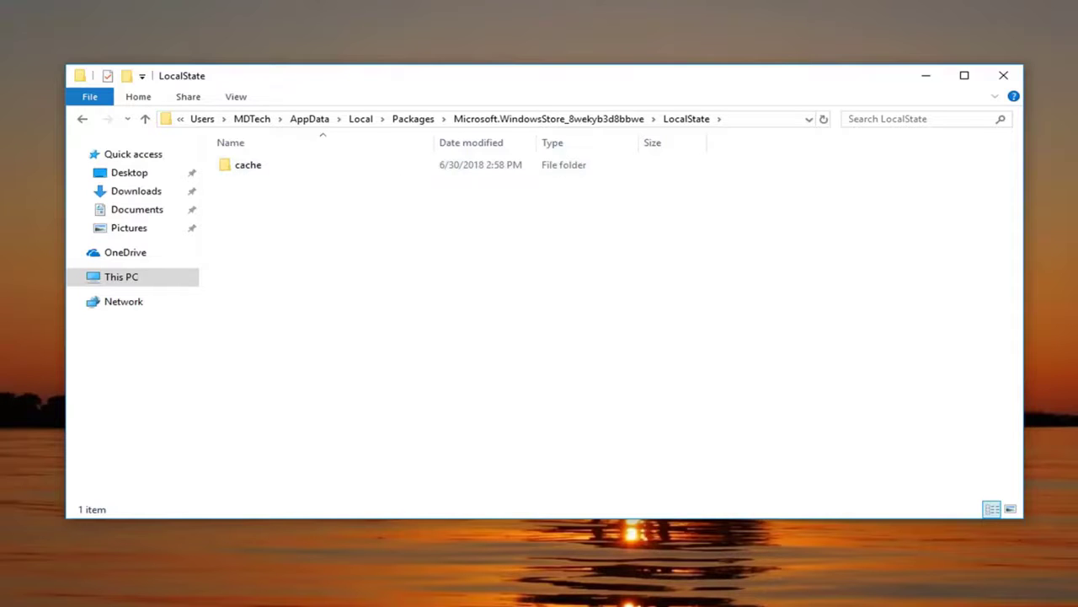
left_click(1003, 75)
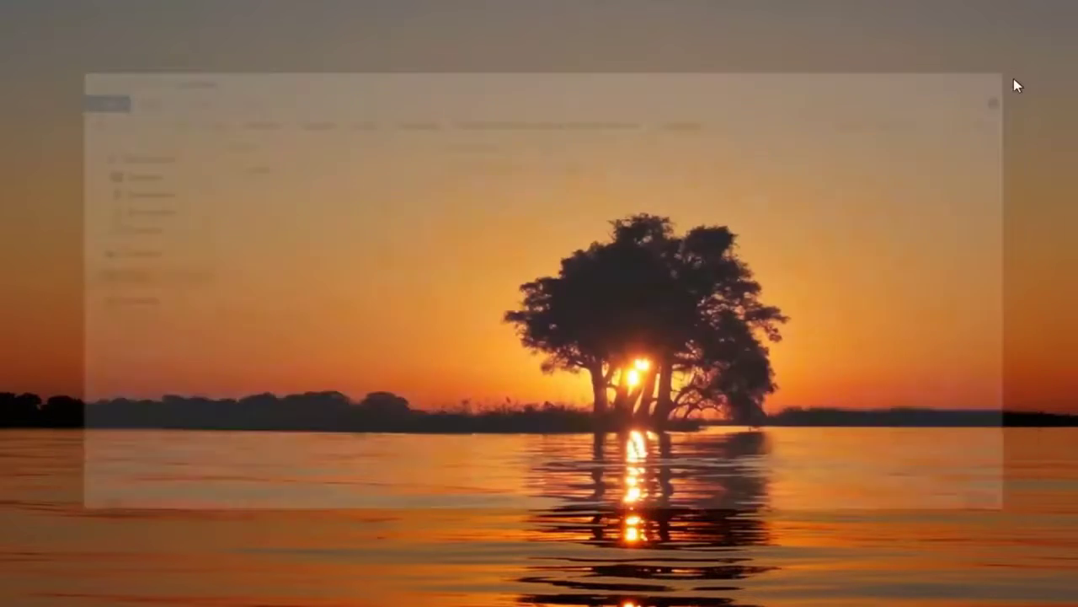